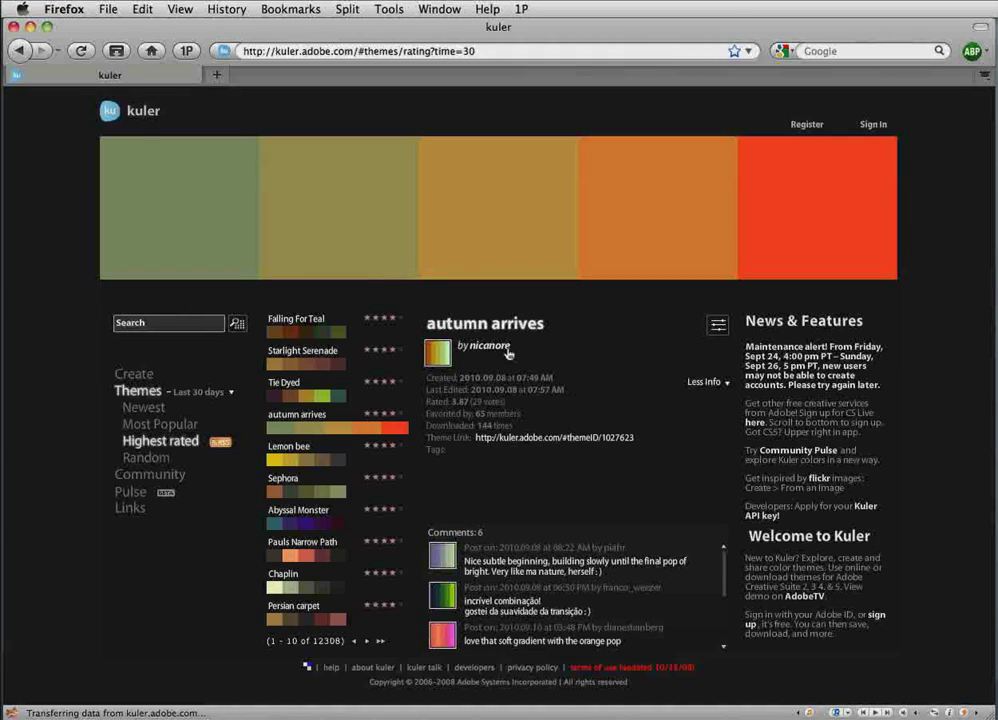
View the Lemon bee and then the Tie Dyed themes in the Highest rated list
{"action": "left_click", "coordinate": [290, 455]}
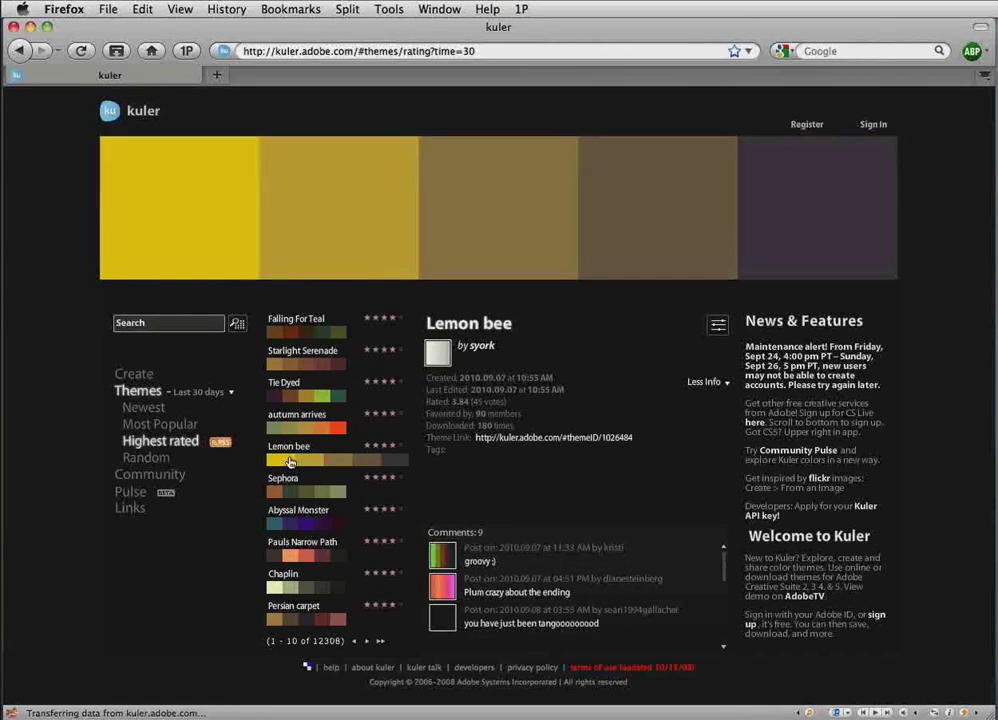
{"action": "left_click", "coordinate": [295, 400]}
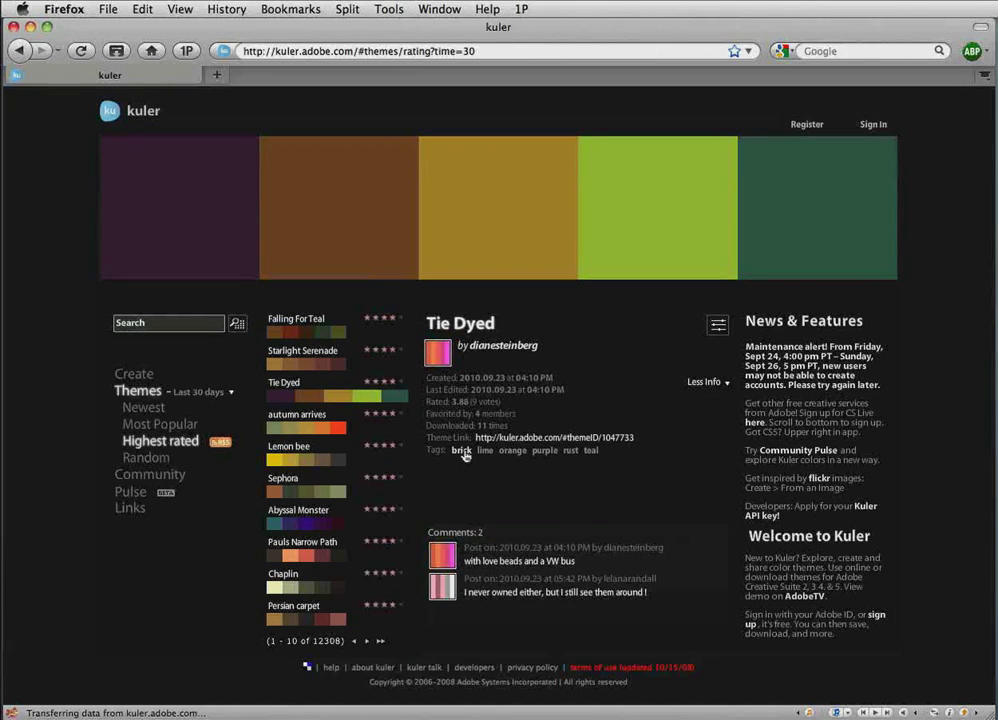
Show the rust-tagged themes, then search Kuler themes for 'Seattle'
{"action": "left_click", "coordinate": [571, 451]}
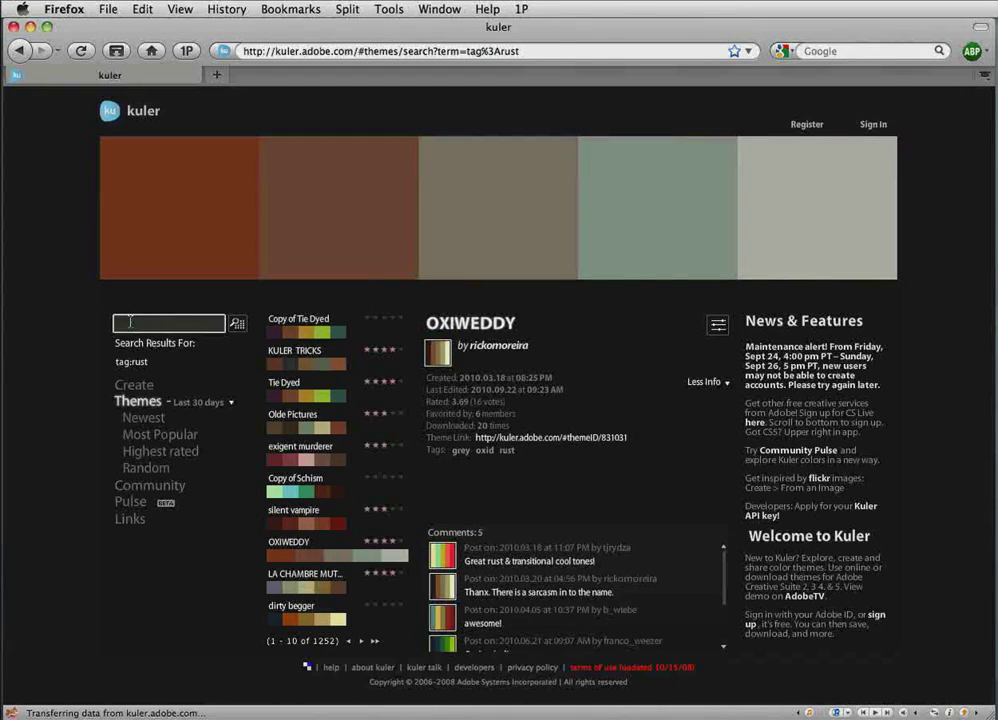
{"action": "left_click", "coordinate": [130, 321]}
{"action": "type", "text": "Seattle"}
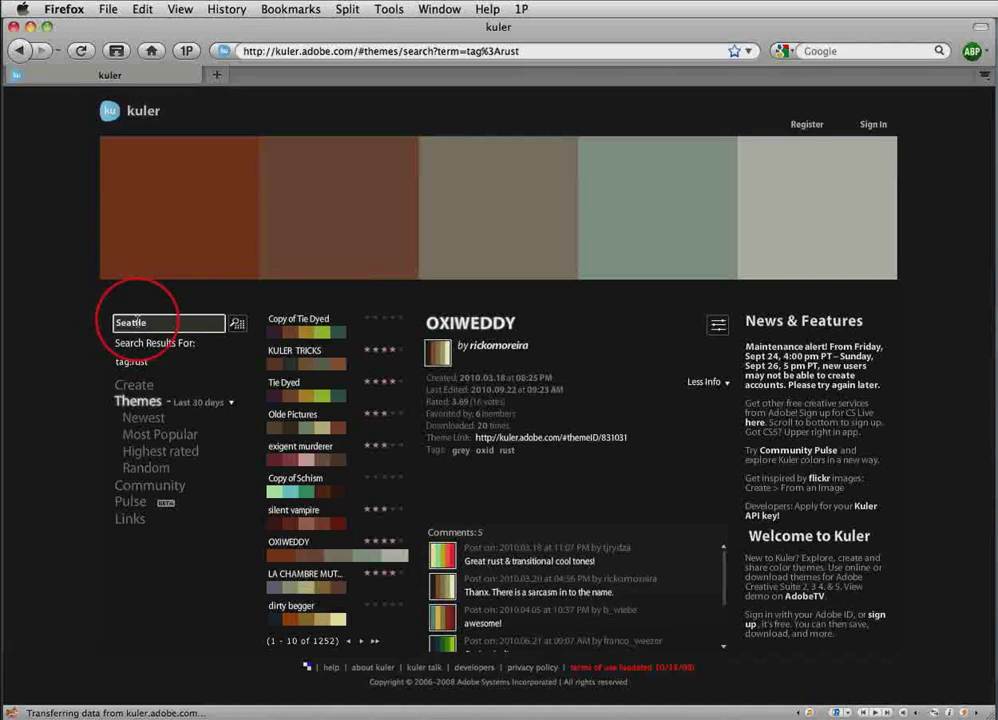
{"action": "left_click", "coordinate": [237, 324]}
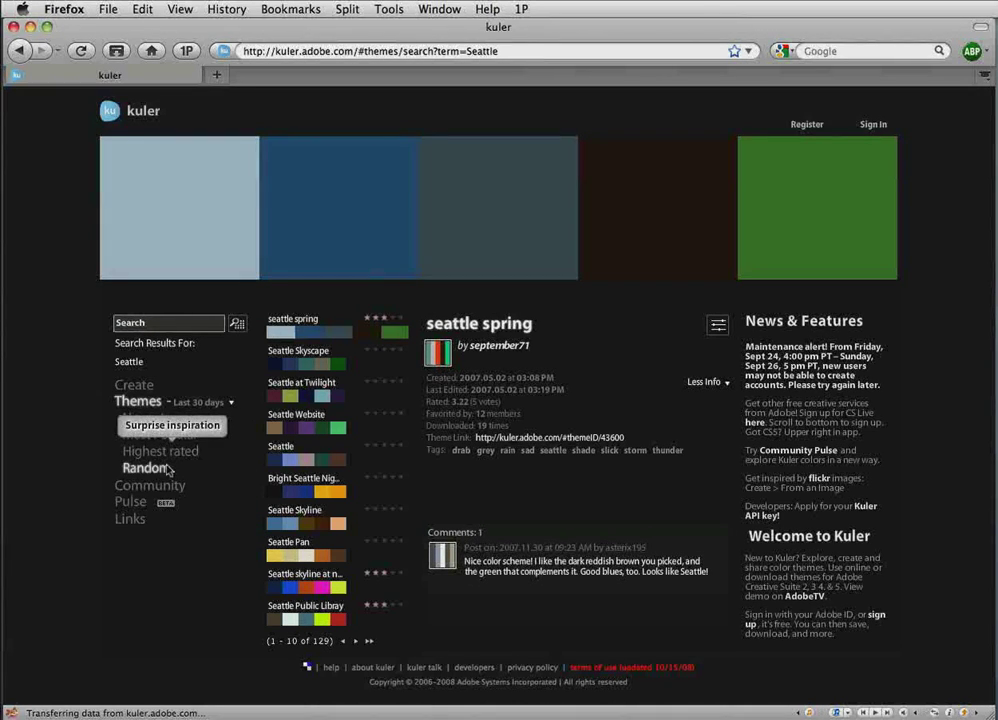
Start a Create From a Color theme on base FF0000 and show swatch values in CMYK
{"action": "left_click", "coordinate": [152, 388]}
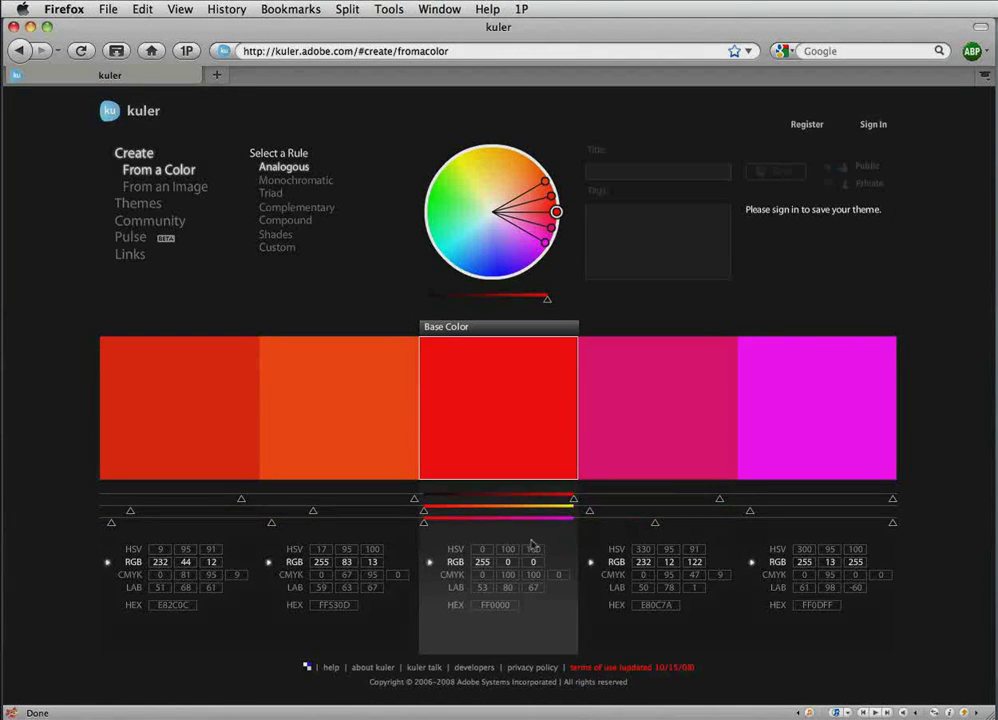
{"action": "left_click", "coordinate": [452, 576]}
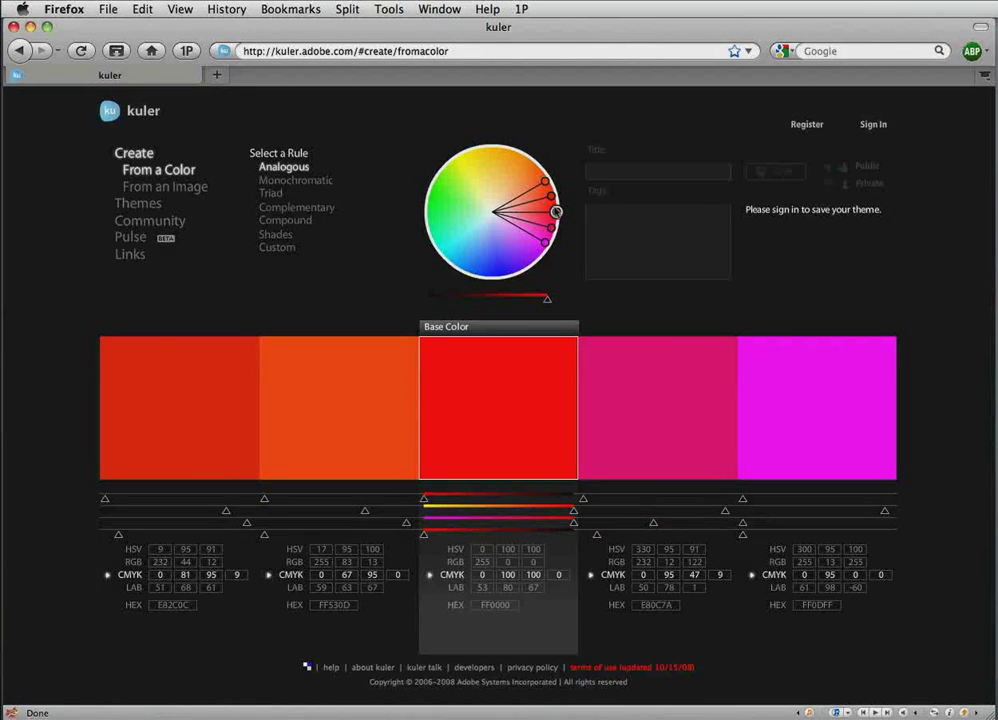
{"action": "mouse_move", "coordinate": [551, 229]}
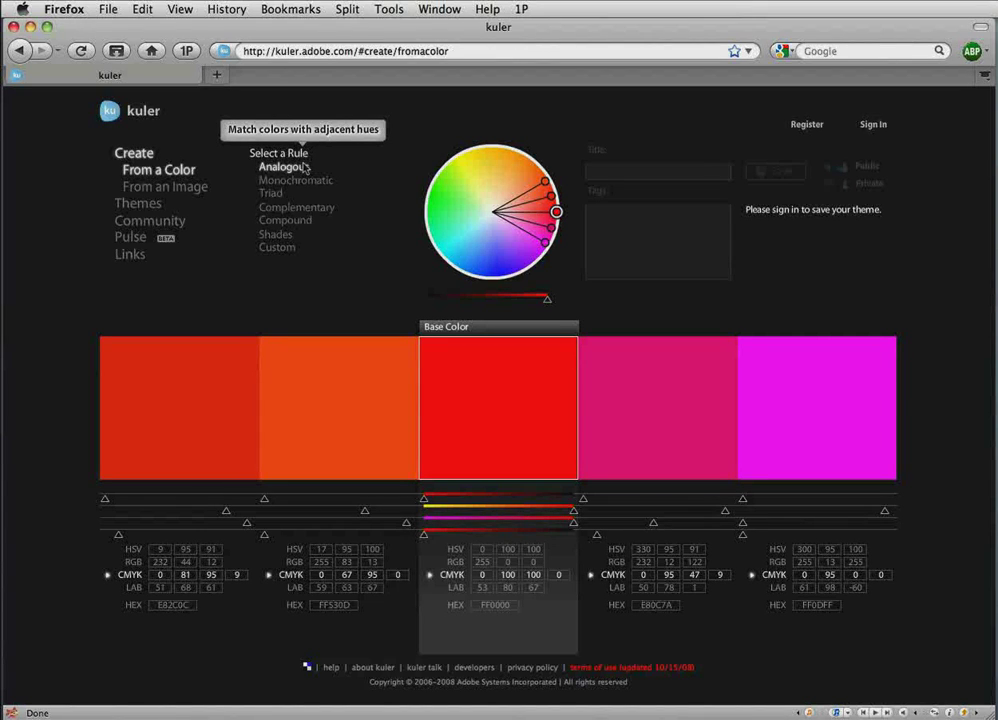
Try the Monochromatic and Complementary rules, then make the green swatch 00B233 the base colour
{"action": "left_click", "coordinate": [315, 182]}
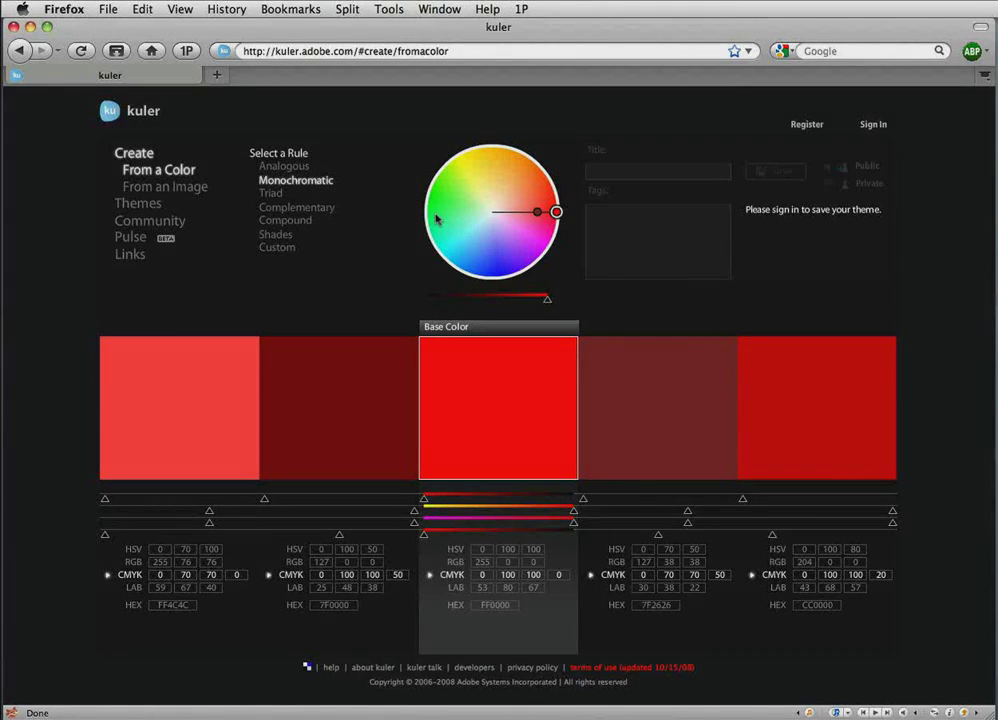
{"action": "left_click", "coordinate": [296, 207]}
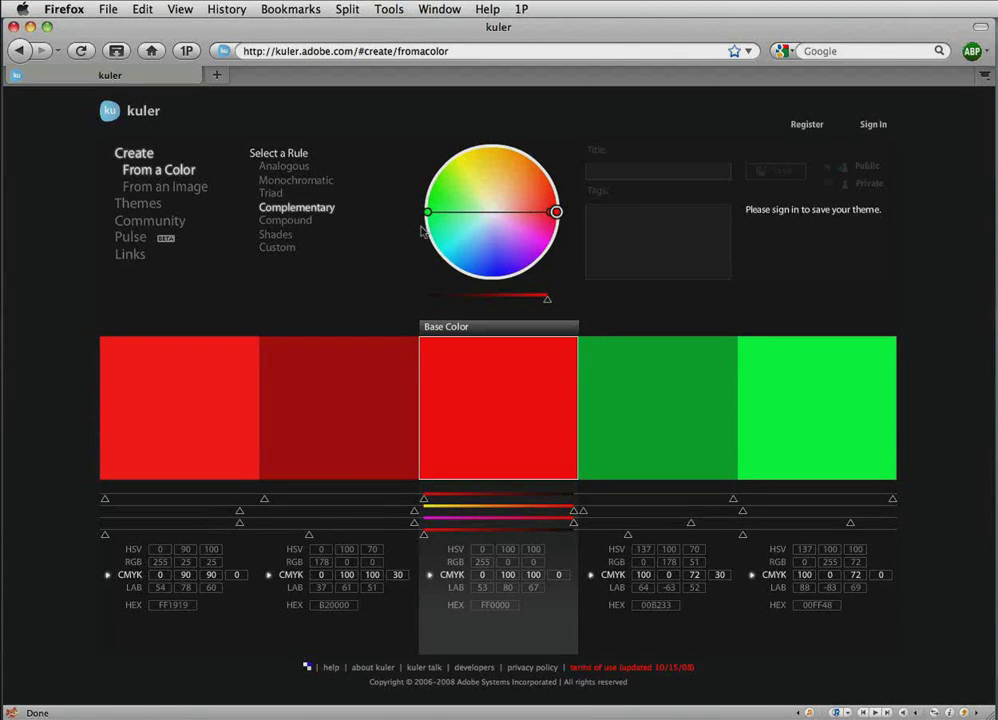
{"action": "mouse_move", "coordinate": [672, 377]}
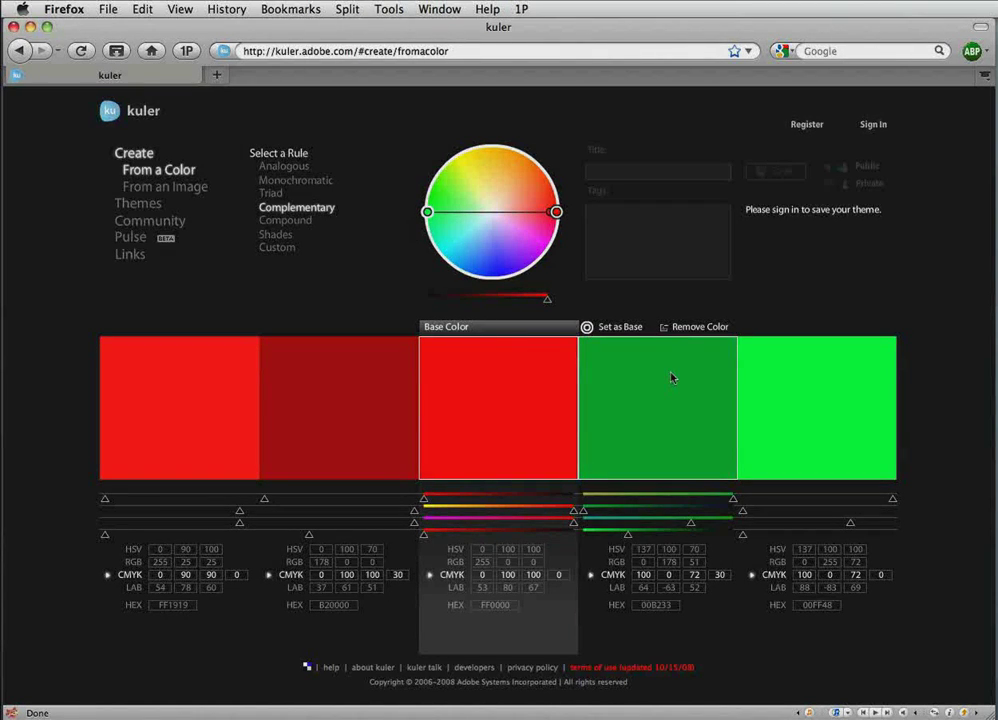
{"action": "left_click", "coordinate": [603, 330]}
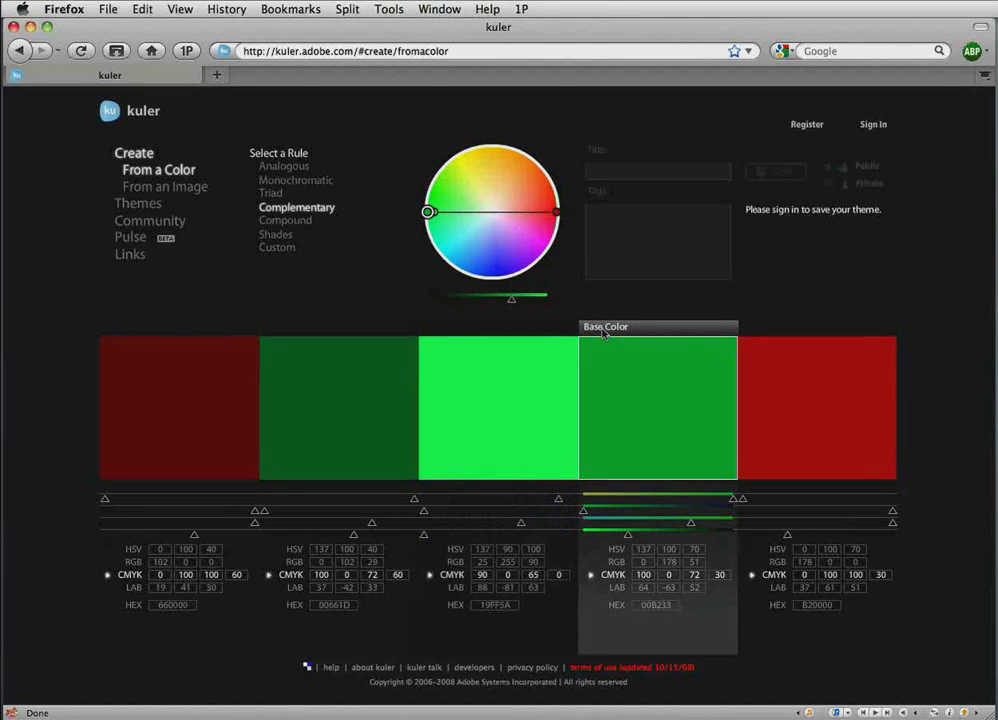
Switch to Analogous, then Custom, dragging wheel markers to blue 0281BF and violet 3413C9
{"action": "left_click", "coordinate": [285, 167]}
{"action": "left_click", "coordinate": [283, 250]}
{"action": "left_click_drag", "start_coordinate": [438, 242], "coordinate": [457, 264]}
{"action": "mouse_move", "coordinate": [432, 196]}
{"action": "left_mouse_down"}
{"action": "mouse_move", "coordinate": [455, 202]}
{"action": "mouse_move", "coordinate": [507, 268]}
{"action": "left_mouse_up"}
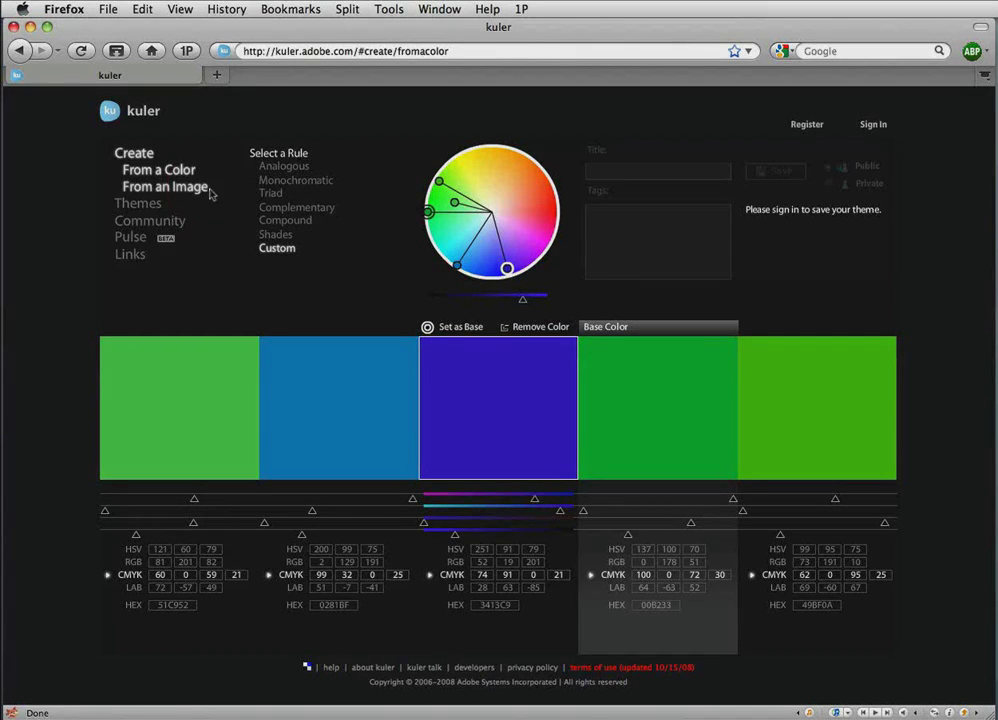
Upload storm.png, sample a dark horizon blue, and move the darkest blue to the first slot
{"action": "left_click", "coordinate": [203, 190]}
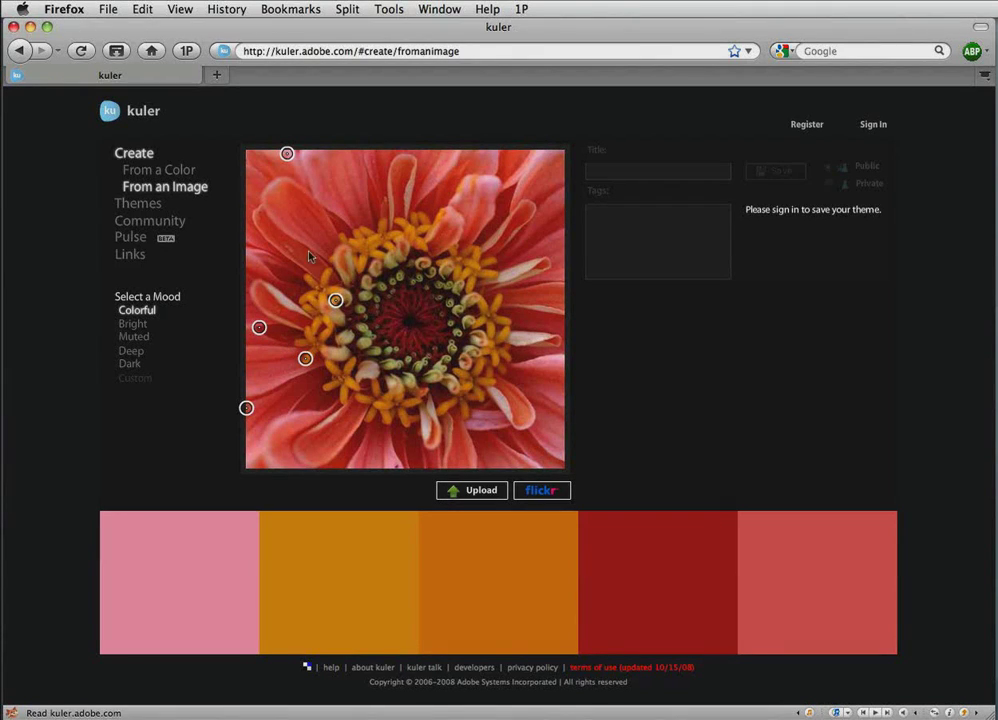
{"action": "left_click", "coordinate": [471, 491]}
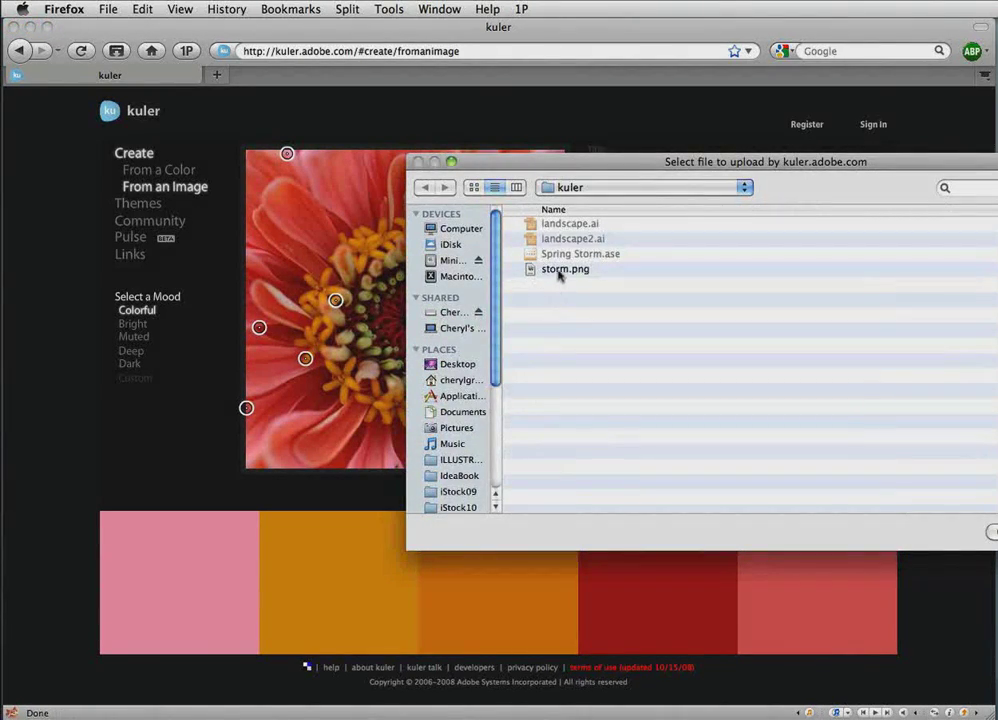
{"action": "double_click", "coordinate": [558, 270]}
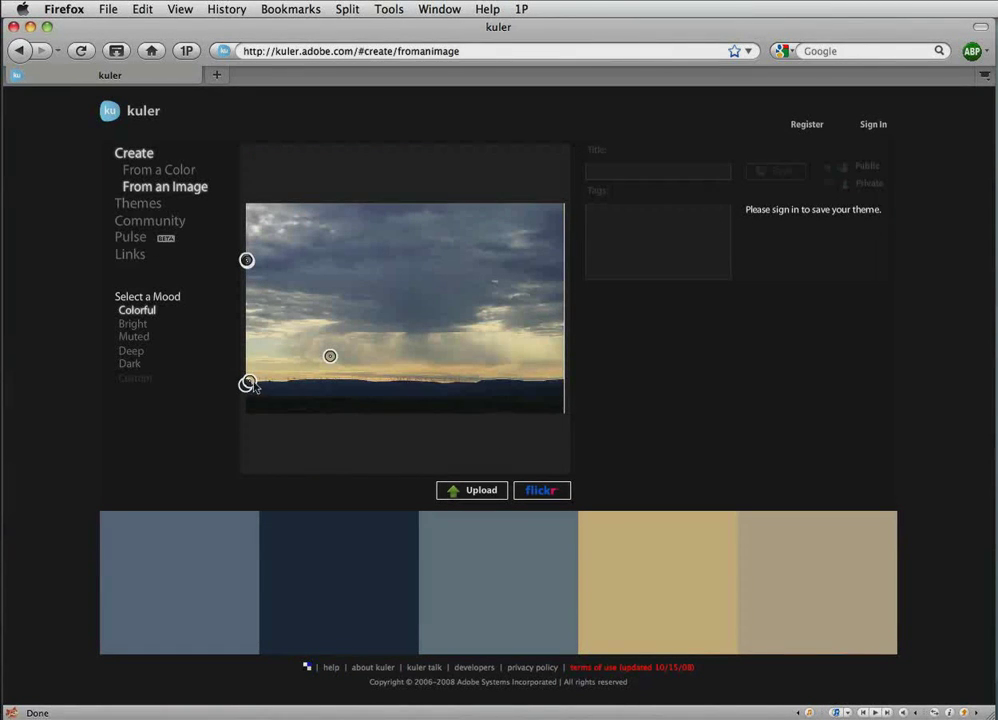
{"action": "mouse_move", "coordinate": [247, 384]}
{"action": "left_mouse_down"}
{"action": "mouse_move", "coordinate": [257, 381]}
{"action": "mouse_move", "coordinate": [248, 390]}
{"action": "left_mouse_up"}
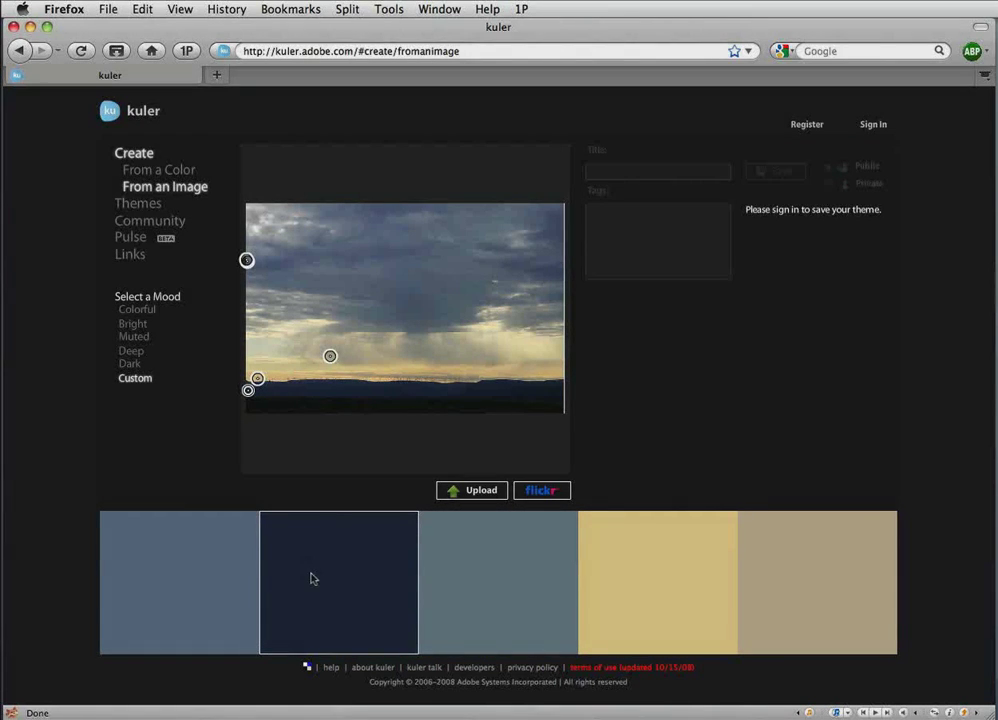
{"action": "left_click_drag", "start_coordinate": [294, 573], "coordinate": [125, 580]}
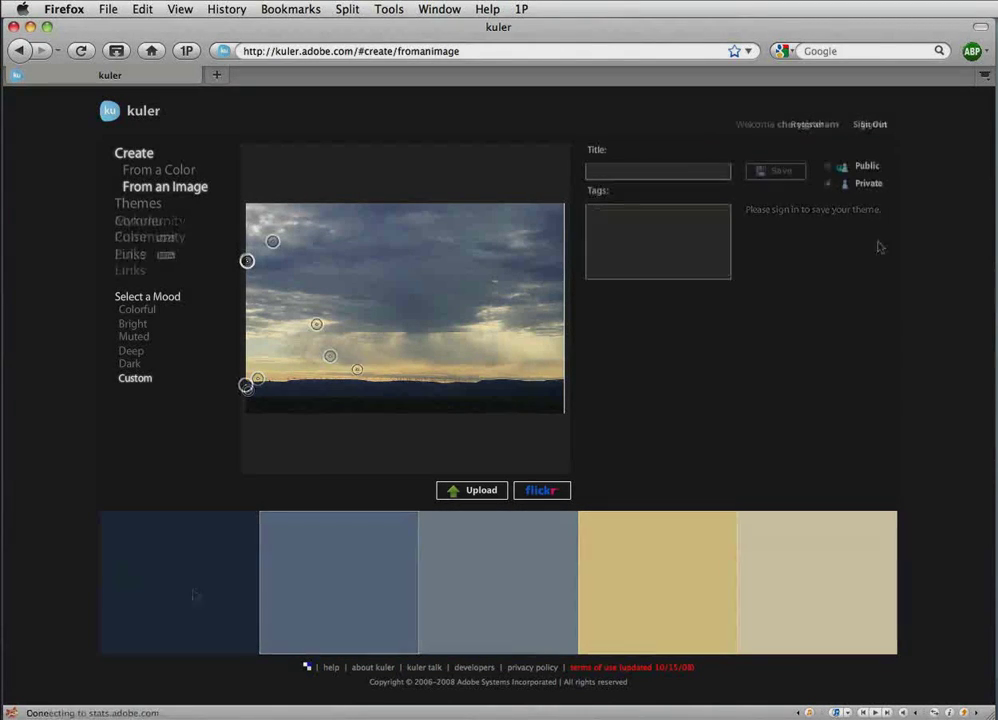
Save the theme as 'Spring Storm' tagged spring, storm, rain clouds, and download Spring Storm.ase
{"action": "left_click", "coordinate": [608, 172]}
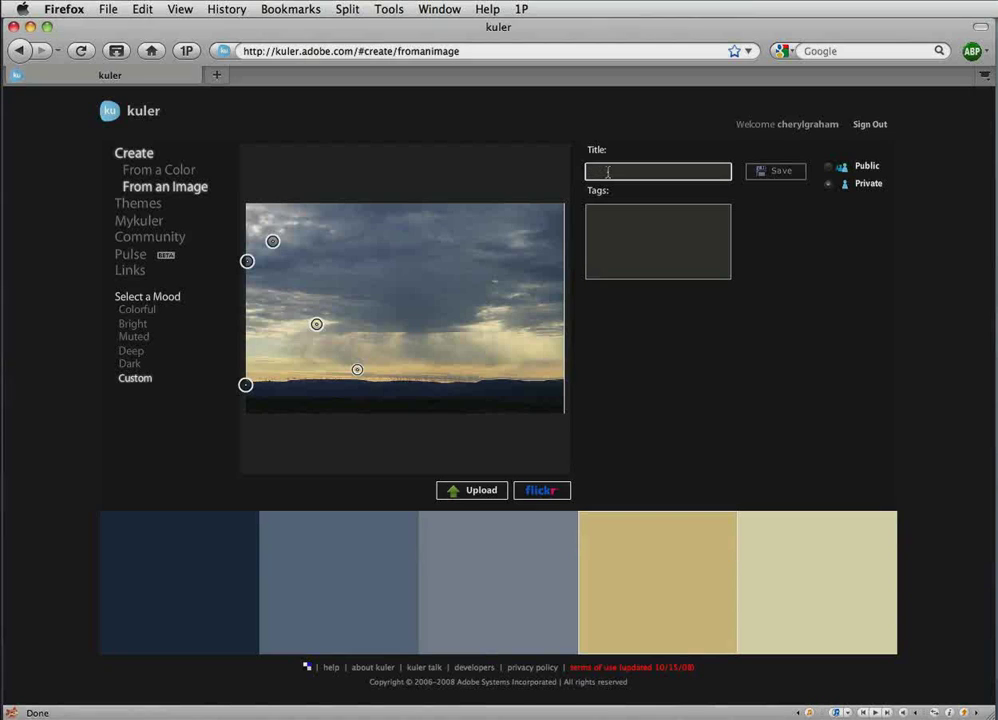
{"action": "type", "text": "Spring Storm"}
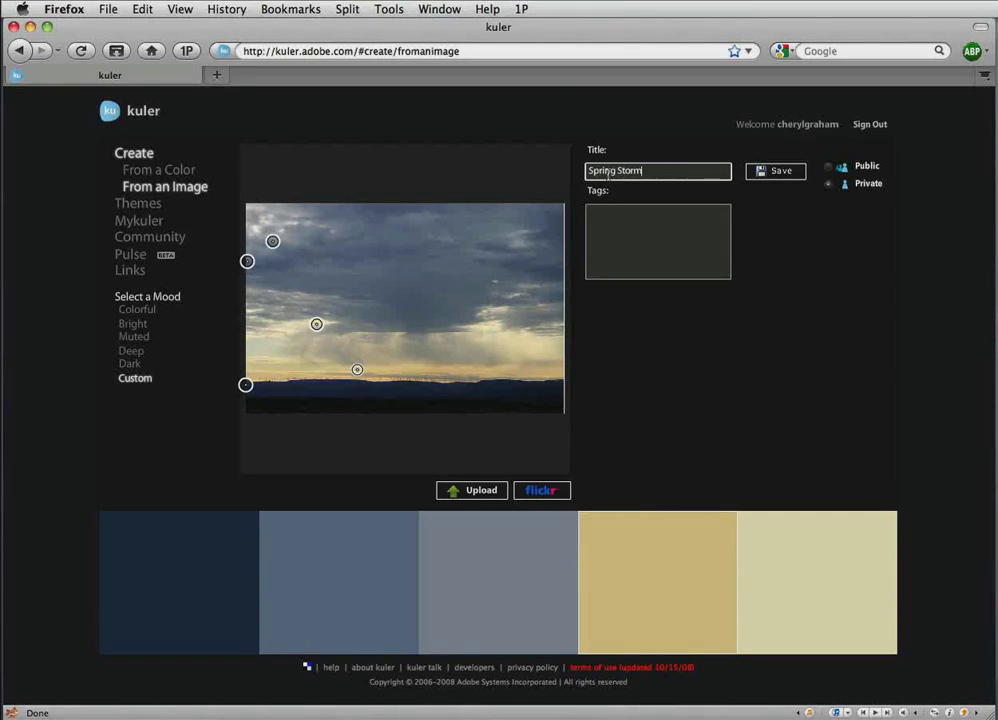
{"action": "left_click", "coordinate": [675, 227]}
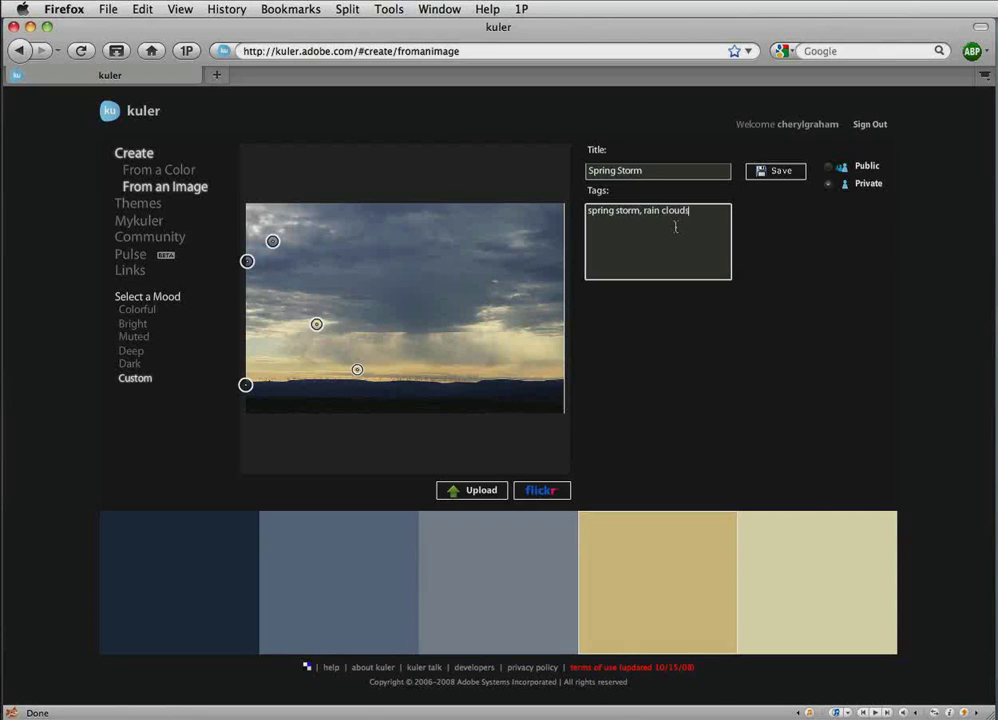
{"action": "left_click", "coordinate": [782, 174]}
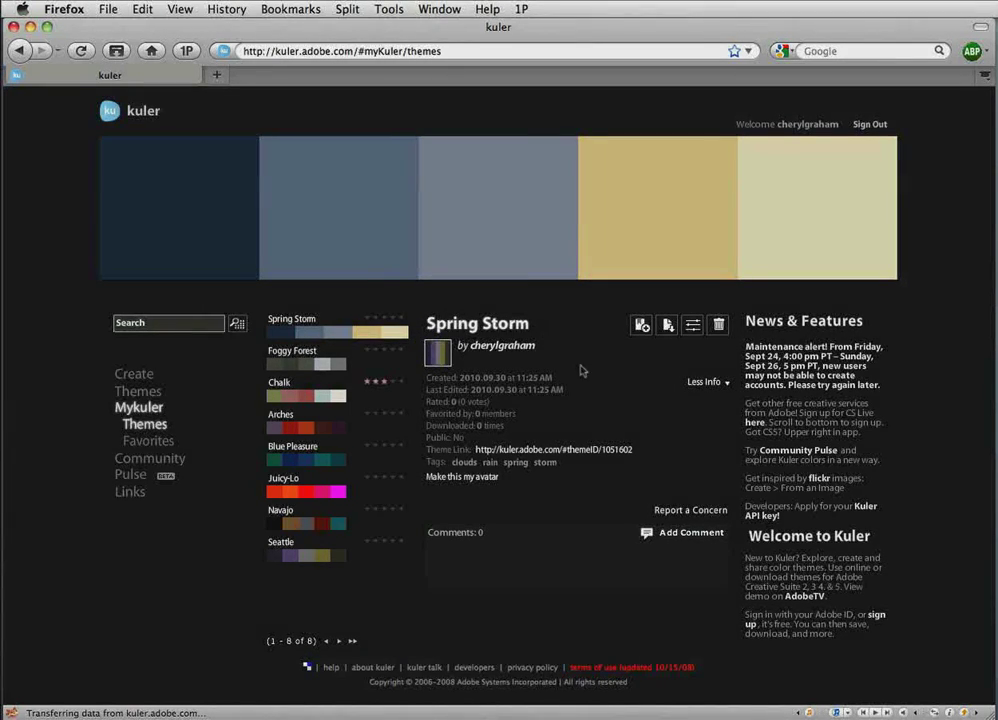
{"action": "left_click", "coordinate": [668, 328]}
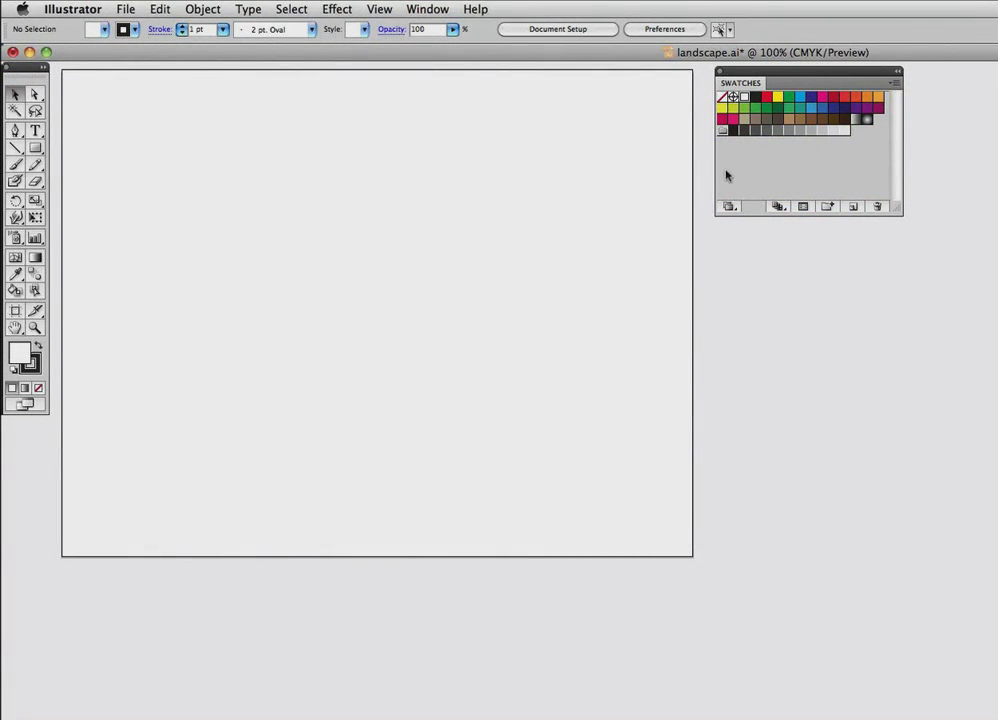
Load Spring Storm.ase from the kuler folder as a swatch library and dock it under Swatches
{"action": "left_click", "coordinate": [736, 208]}
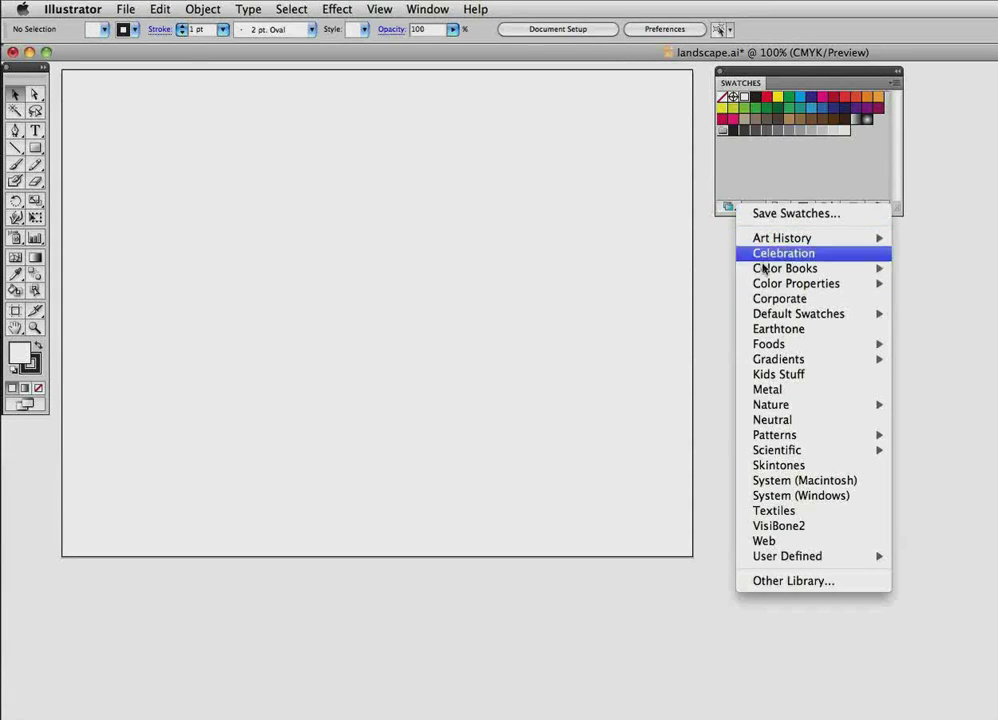
{"action": "left_click", "coordinate": [793, 581]}
{"action": "left_click", "coordinate": [320, 150]}
{"action": "double_click", "coordinate": [320, 150]}
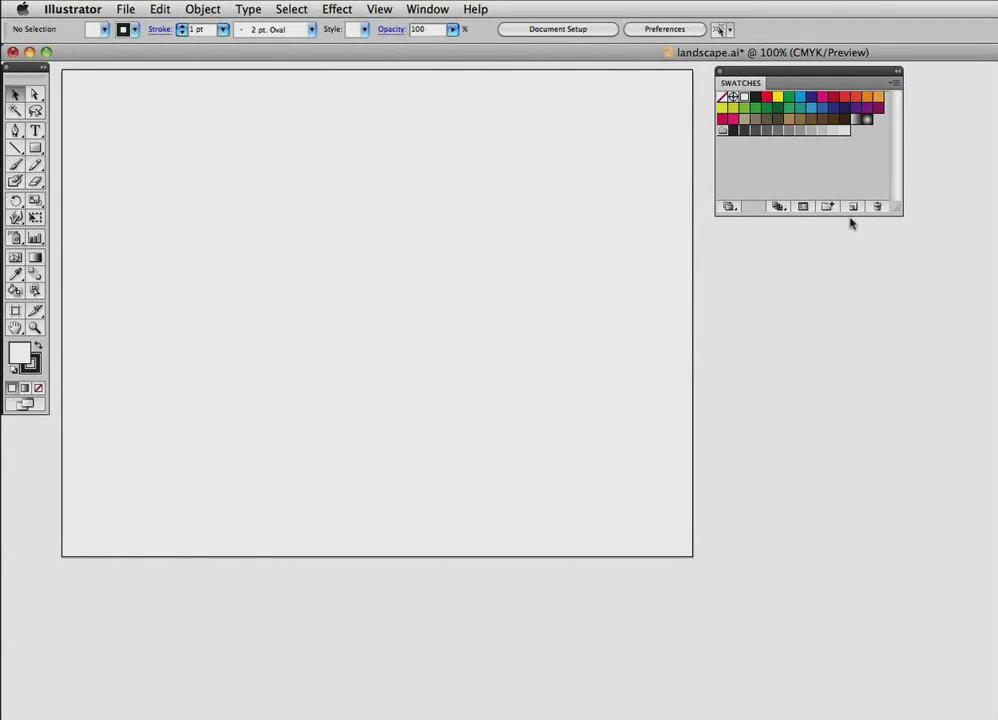
{"action": "left_click_drag", "start_coordinate": [965, 238], "coordinate": [722, 141]}
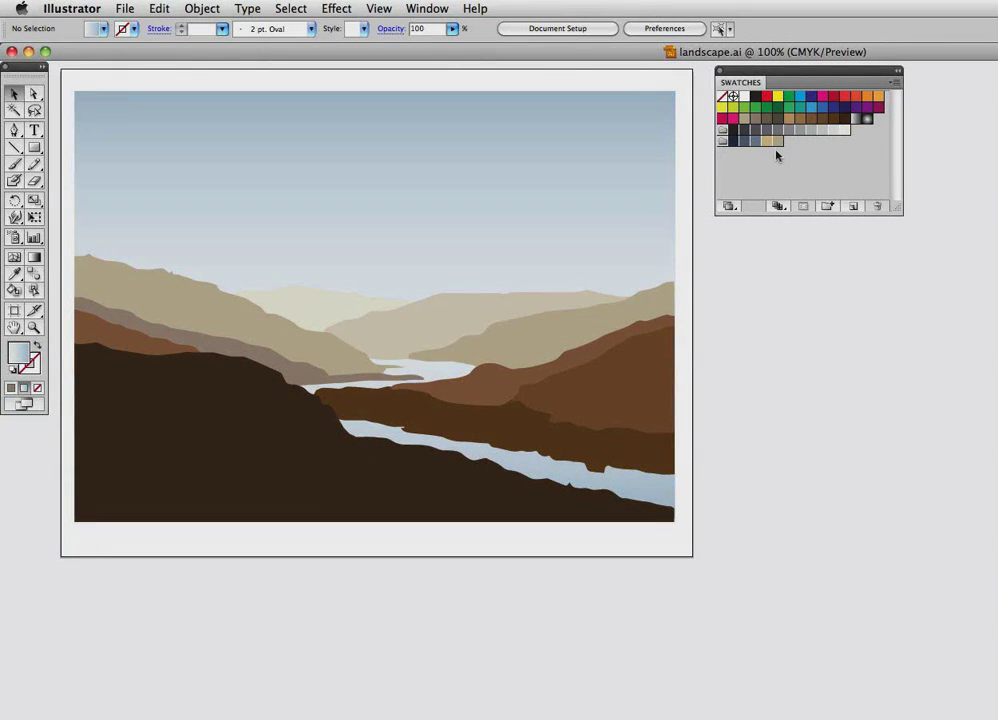
Marquee-select all landscape paths and apply the Spring Storm group in Recolor Artwork, confirming with OK
{"action": "left_click_drag", "start_coordinate": [62, 80], "coordinate": [682, 550]}
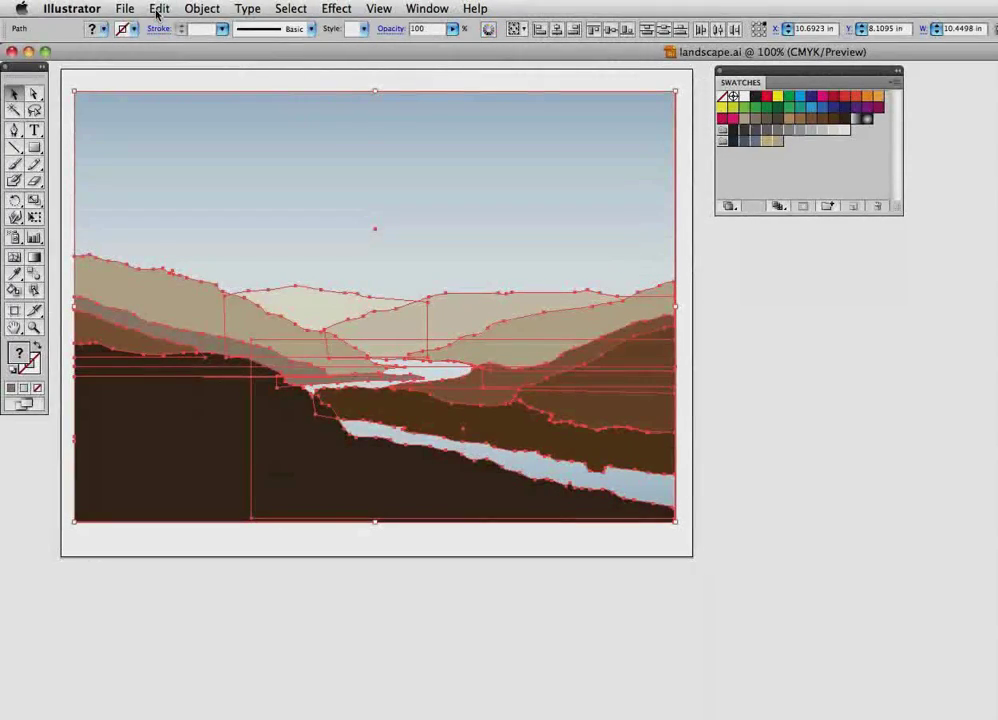
{"action": "left_click", "coordinate": [157, 11]}
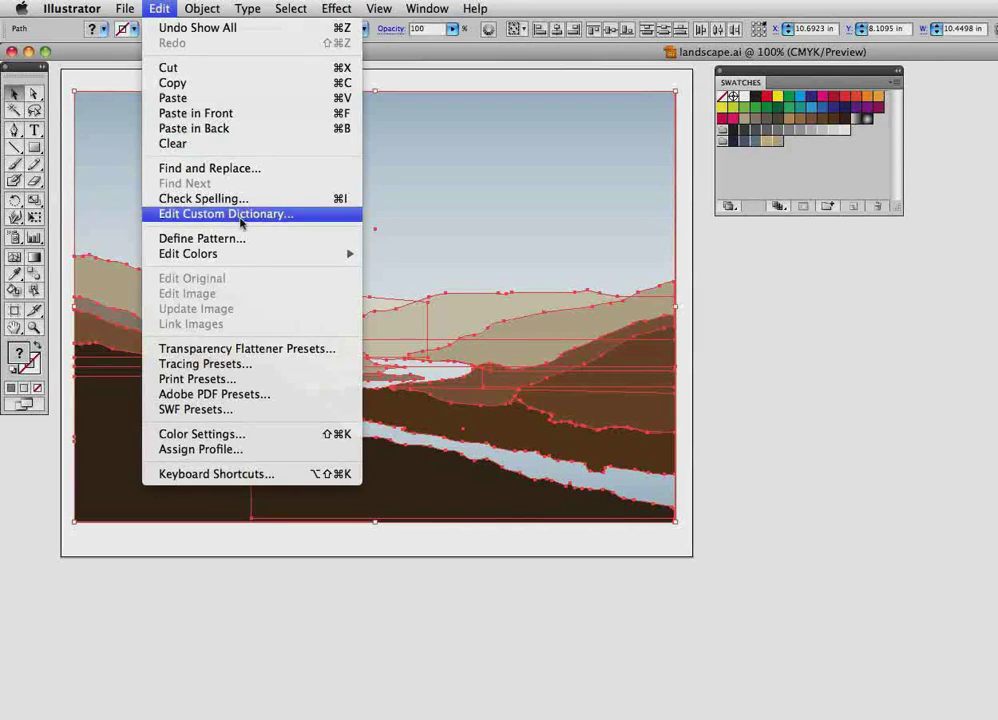
{"action": "mouse_move", "coordinate": [252, 256]}
{"action": "left_click", "coordinate": [398, 256]}
{"action": "left_click_drag", "start_coordinate": [815, 223], "coordinate": [601, 173]}
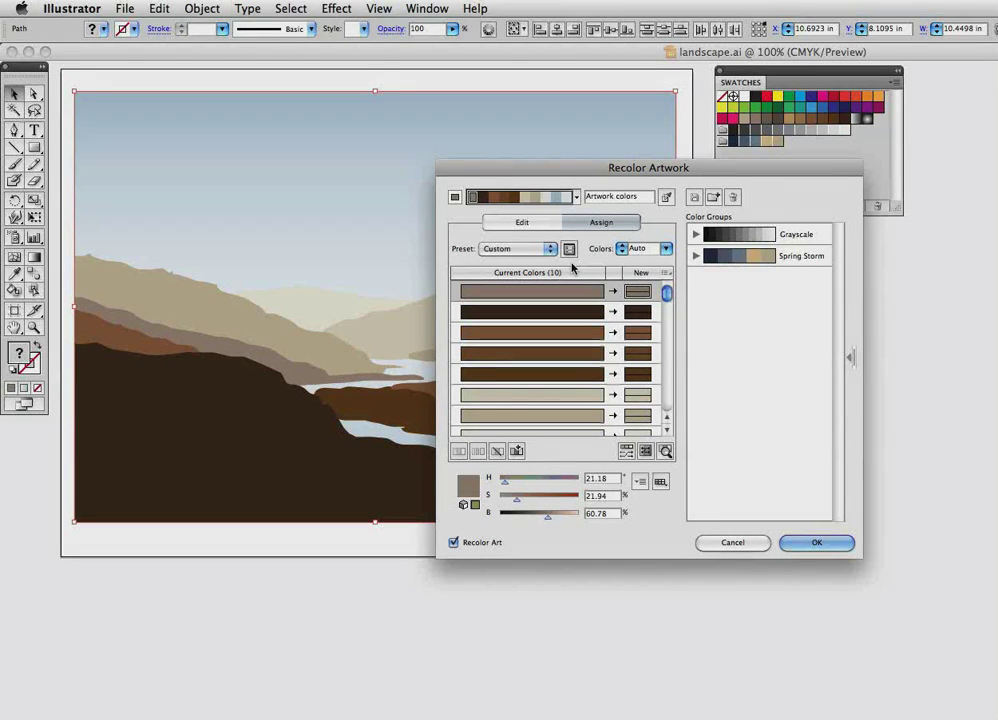
{"action": "left_click", "coordinate": [799, 257]}
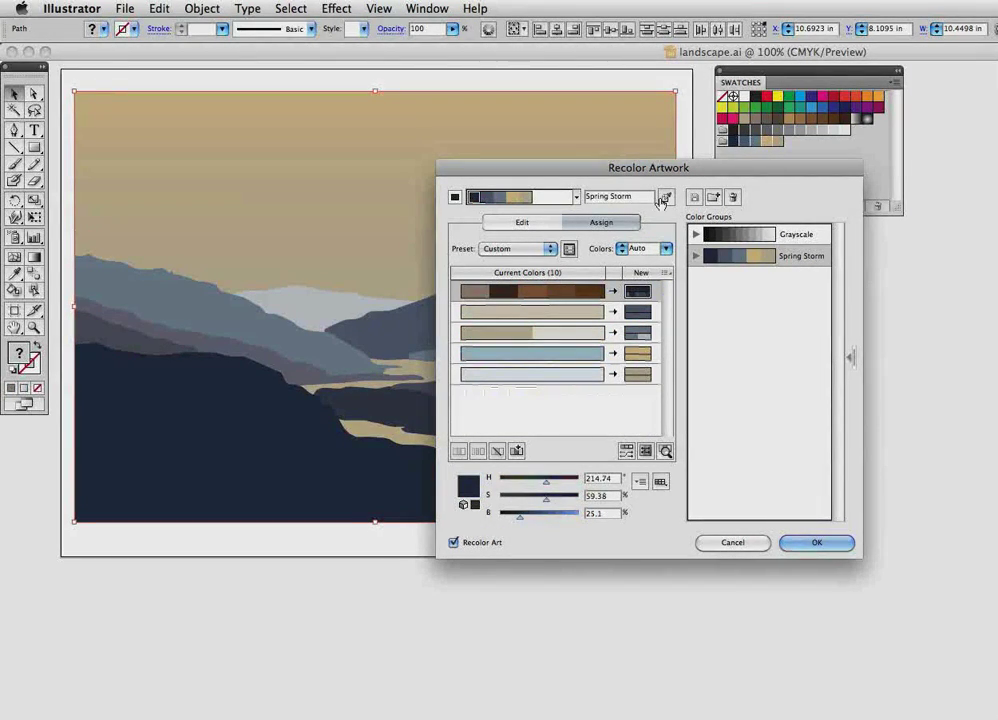
{"action": "left_click_drag", "start_coordinate": [606, 170], "coordinate": [784, 168]}
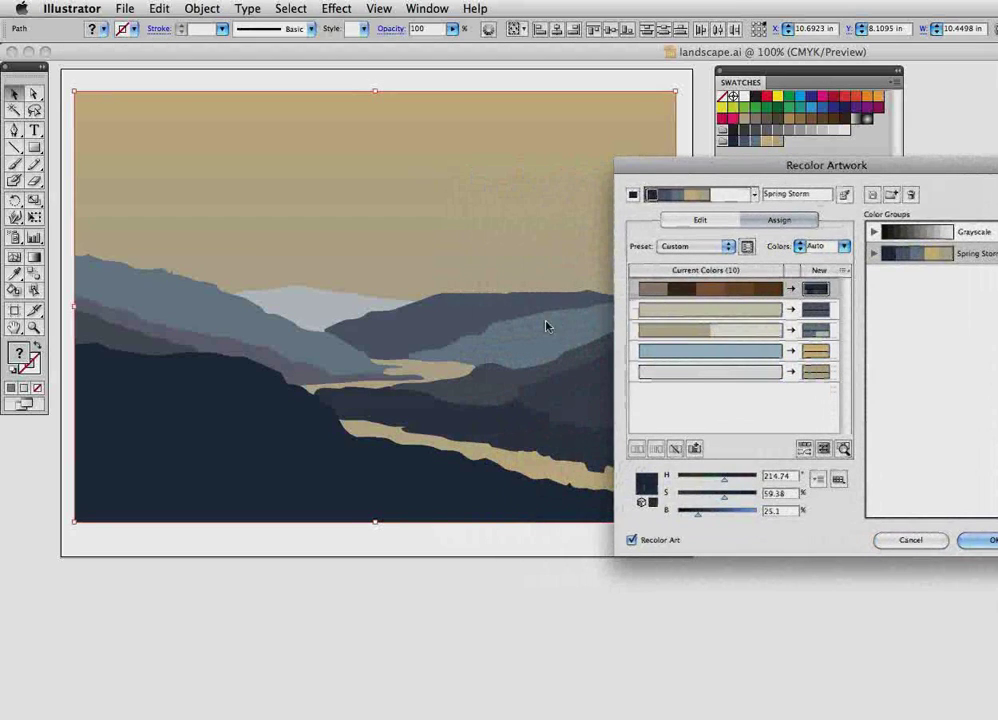
{"action": "left_click", "coordinate": [970, 543]}
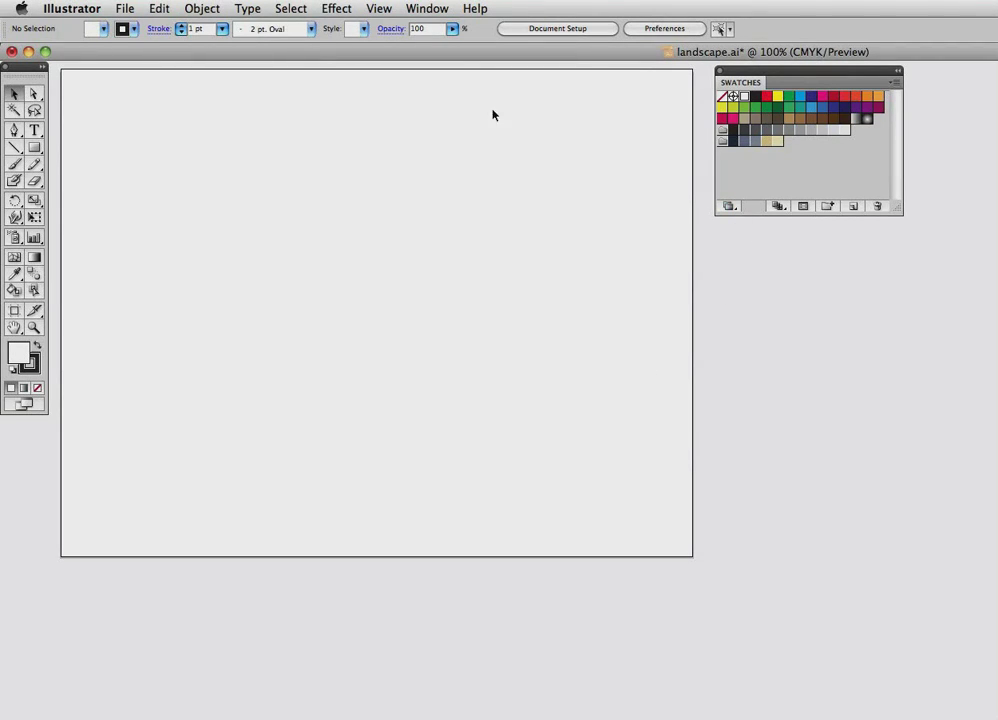
Open the Kuler extension panel and dock it with the swatches
{"action": "left_click", "coordinate": [430, 12]}
{"action": "mouse_move", "coordinate": [570, 95]}
{"action": "left_click", "coordinate": [722, 95]}
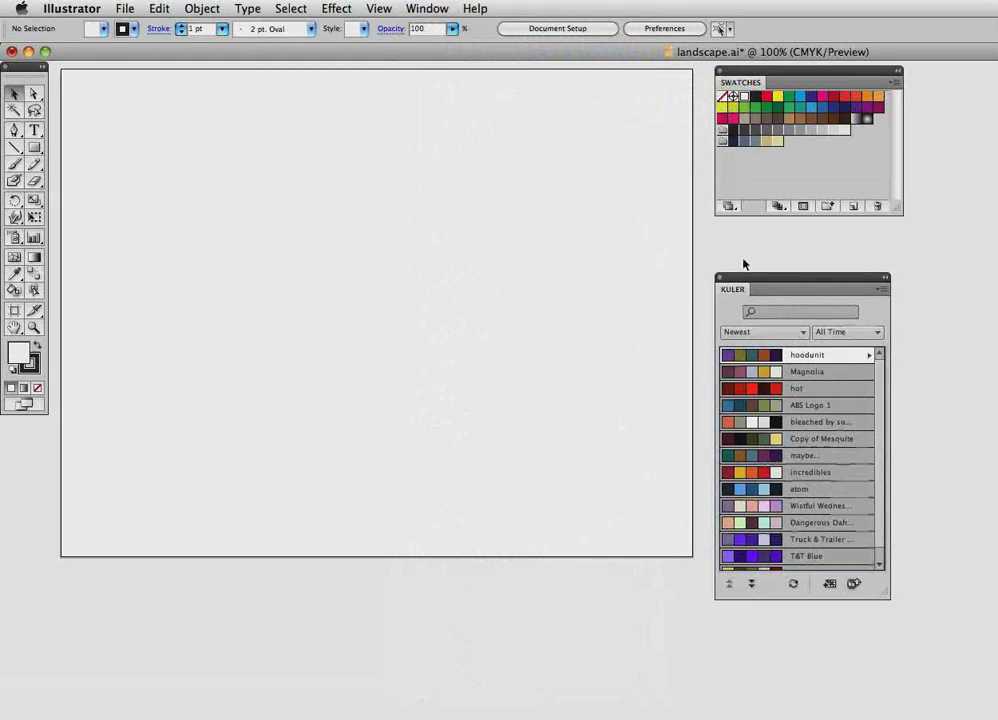
{"action": "left_click_drag", "start_coordinate": [744, 278], "coordinate": [744, 226]}
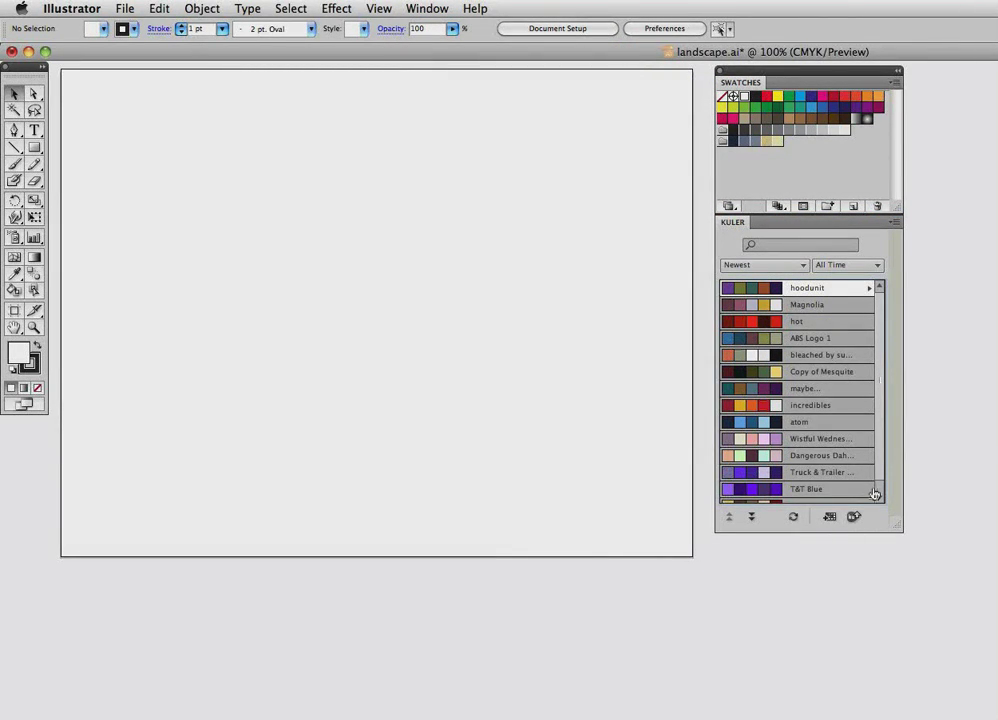
Filter Kuler themes to Highest Rated, Last 7 Days, and search for october
{"action": "left_click", "coordinate": [803, 265]}
{"action": "left_click", "coordinate": [787, 284]}
{"action": "left_click", "coordinate": [878, 267]}
{"action": "left_click", "coordinate": [858, 298]}
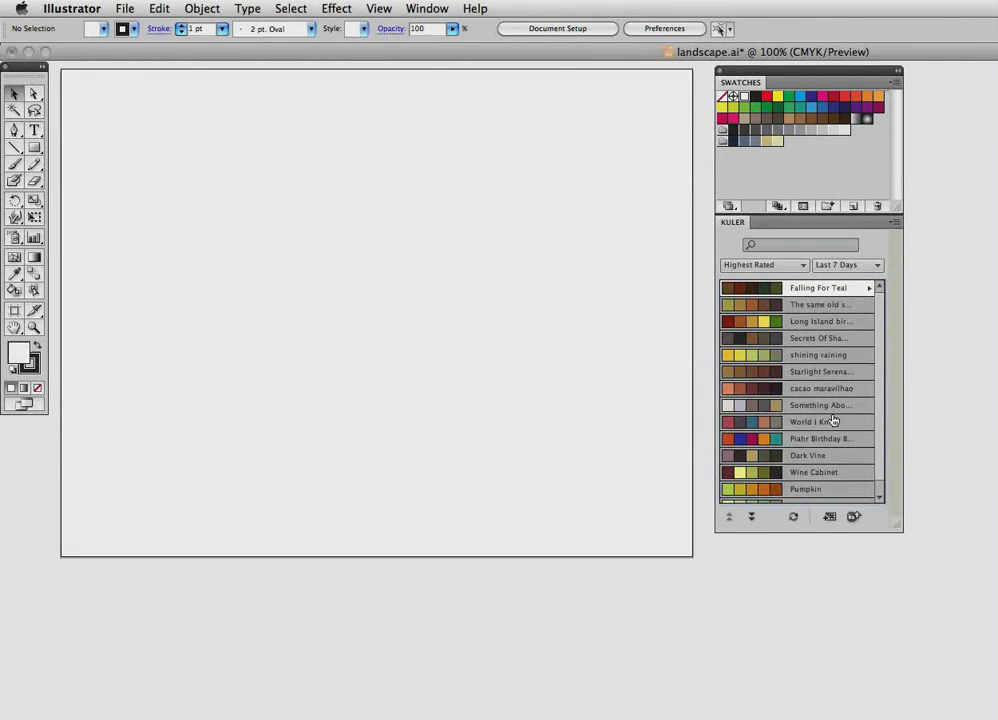
{"action": "left_click", "coordinate": [777, 249]}
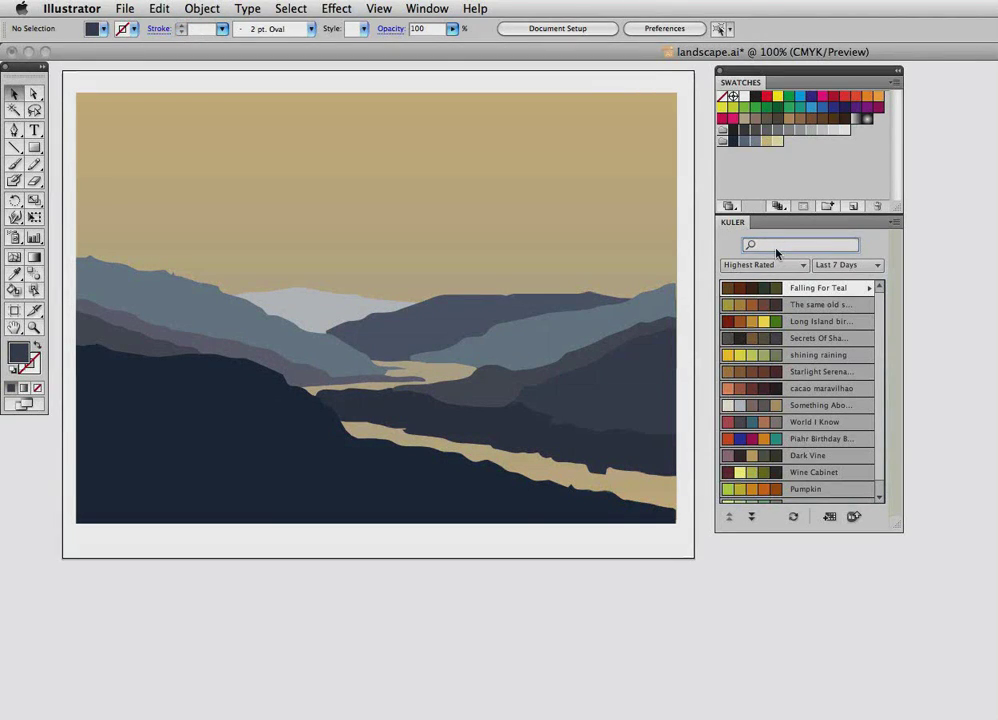
{"action": "type", "text": "october"}
{"action": "key", "text": "Return"}
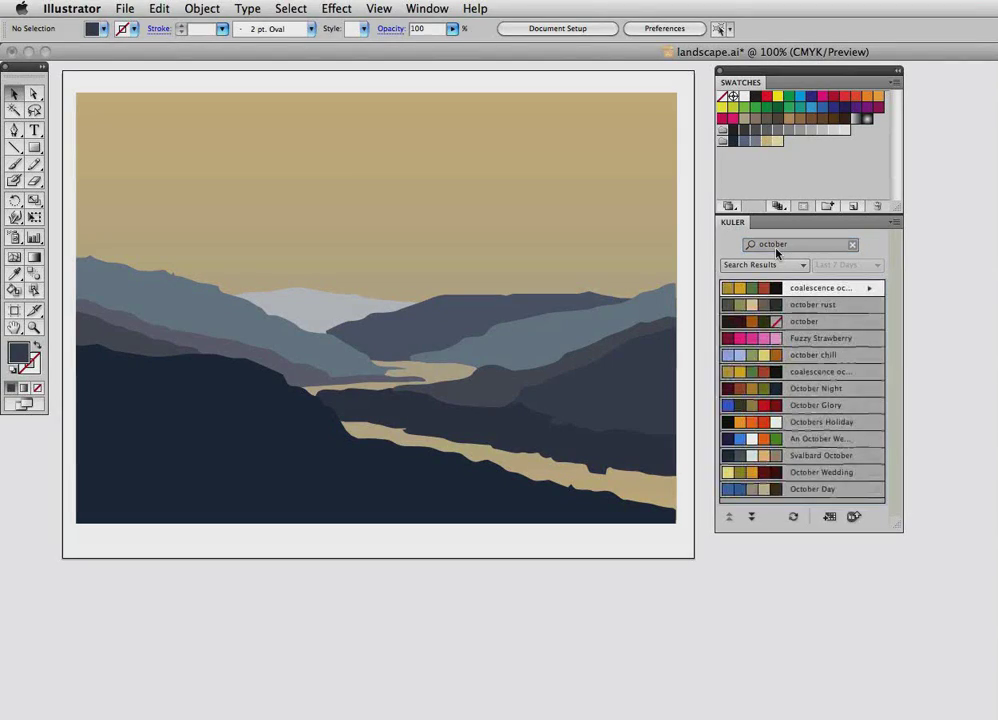
Add the October Wedding theme to the Swatches panel
{"action": "left_click", "coordinate": [754, 517]}
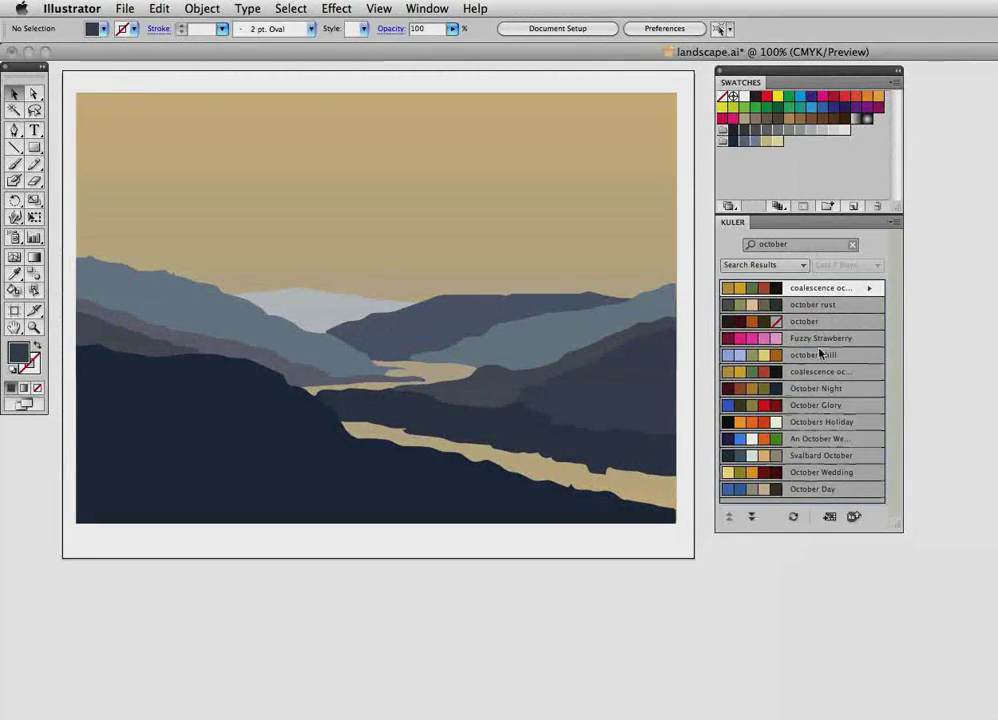
{"action": "left_click", "coordinate": [841, 472]}
{"action": "left_click", "coordinate": [829, 517]}
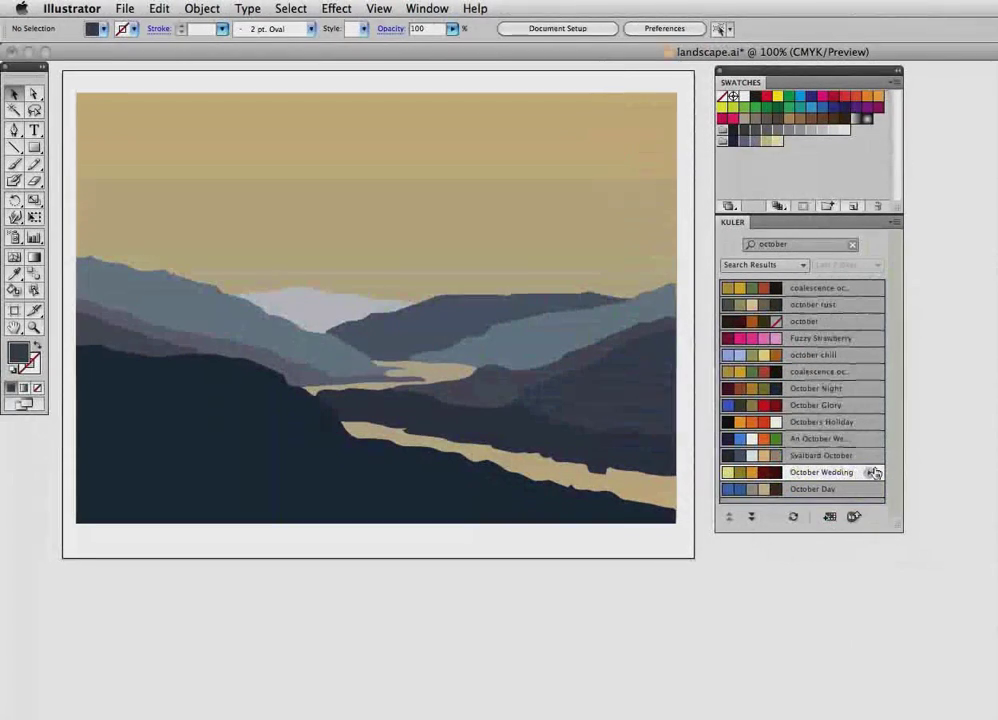
{"action": "left_click", "coordinate": [868, 473]}
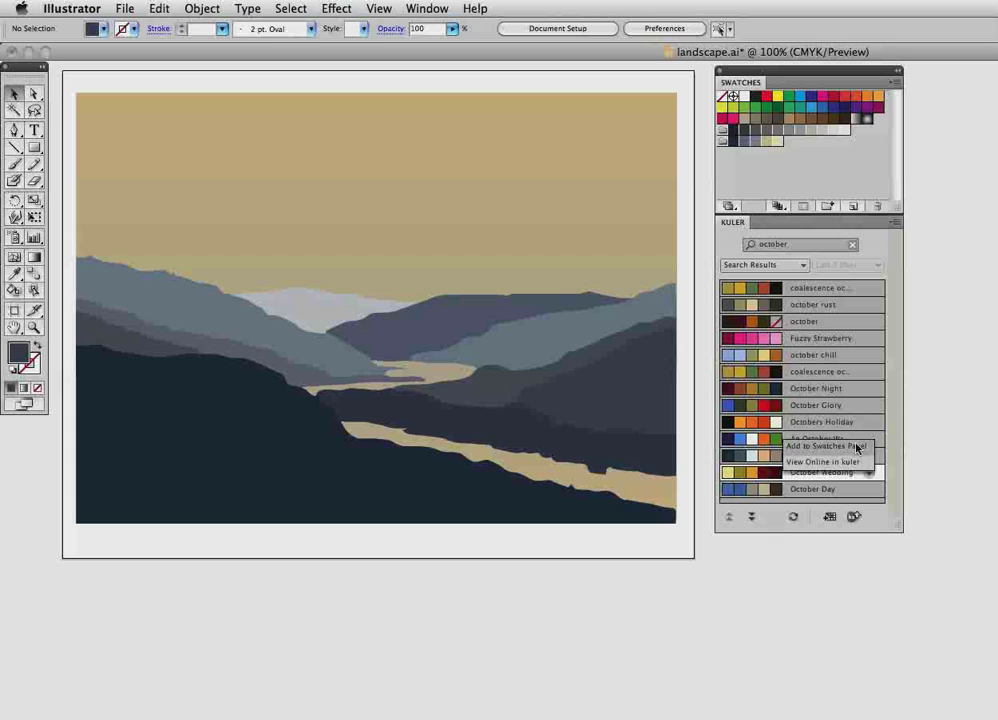
{"action": "left_click", "coordinate": [826, 446]}
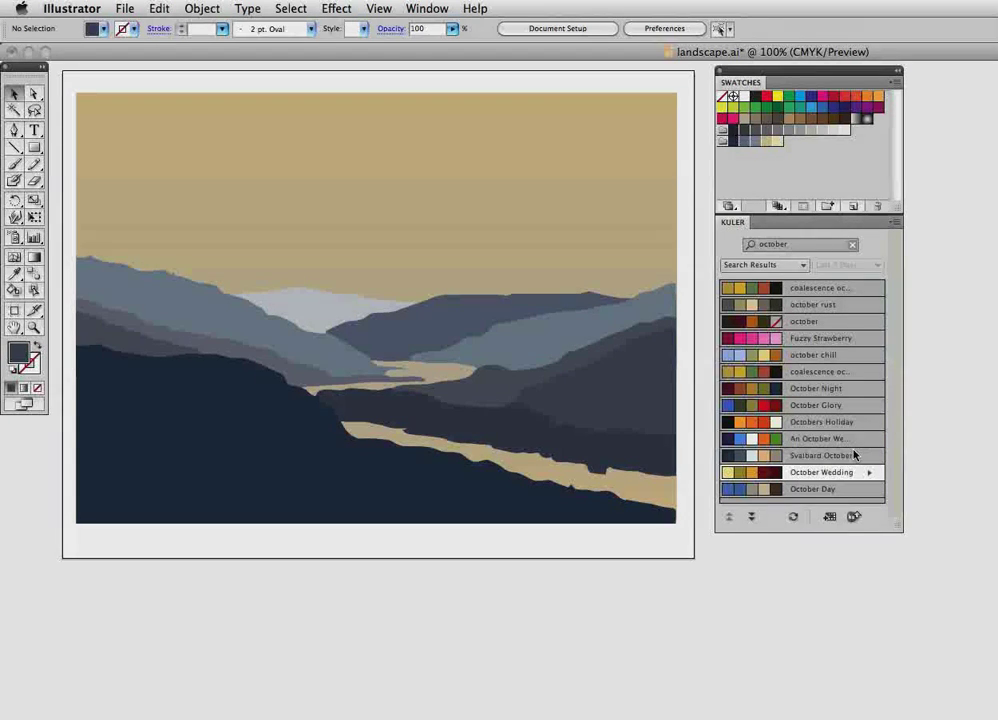
Select all artwork and apply the October Wedding colour group in Recolor Artwork
{"action": "left_click", "coordinate": [682, 118]}
{"action": "key", "text": "super+a"}
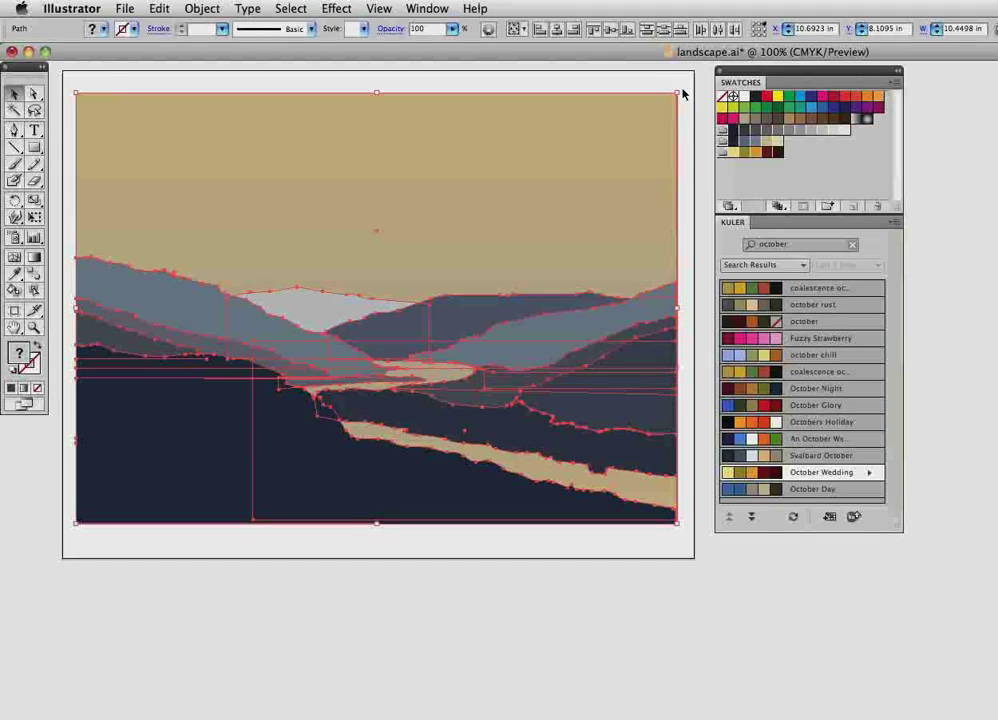
{"action": "left_click", "coordinate": [487, 31]}
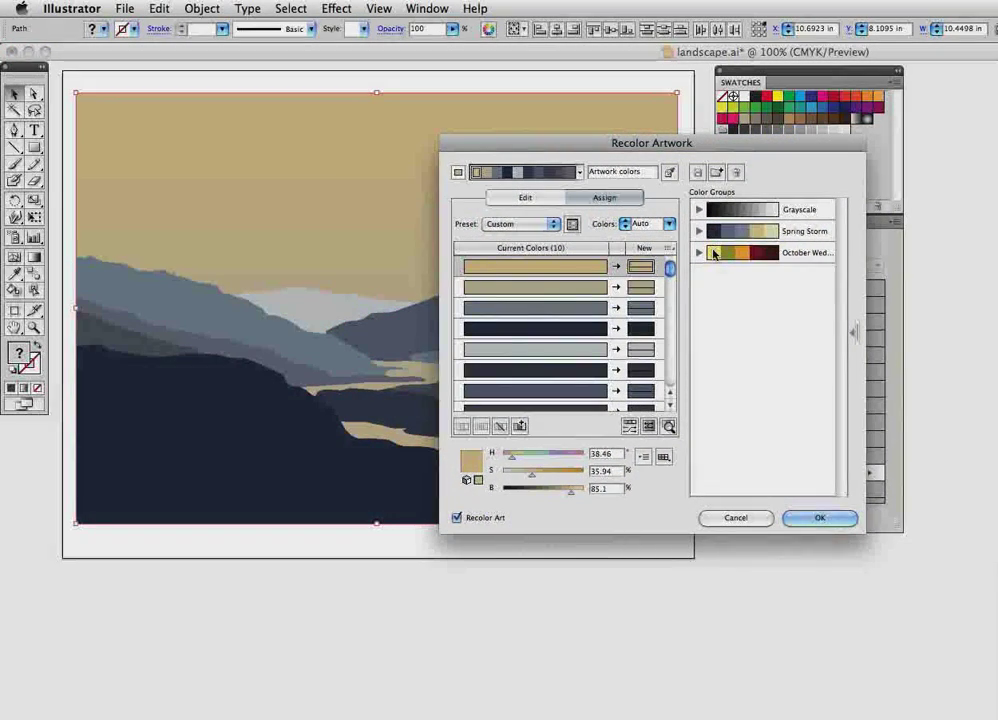
{"action": "left_click", "coordinate": [815, 254]}
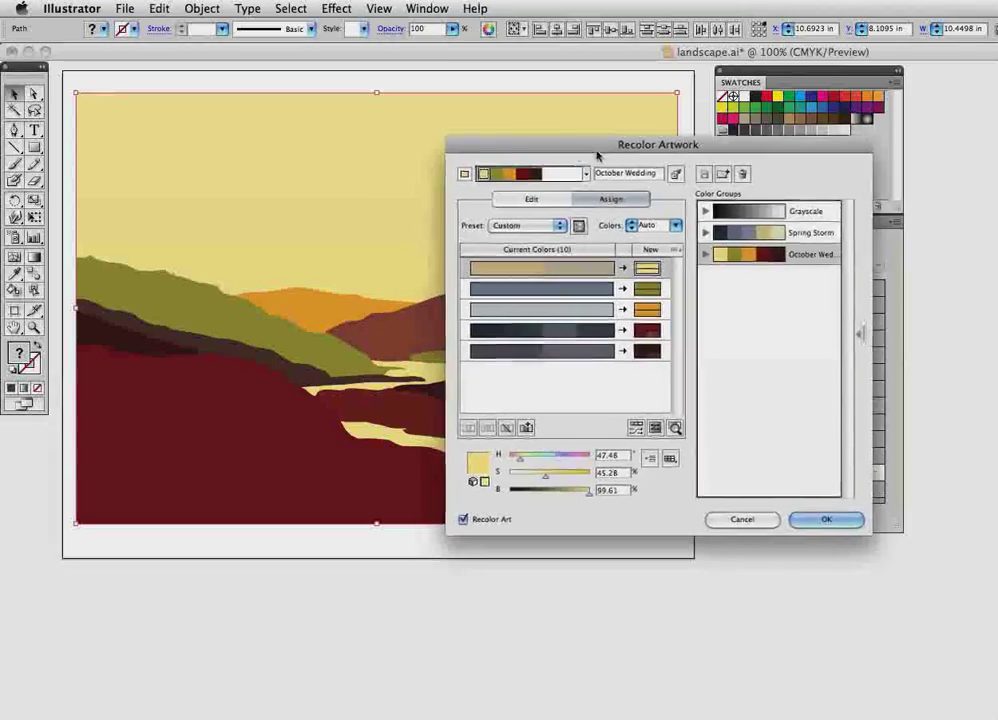